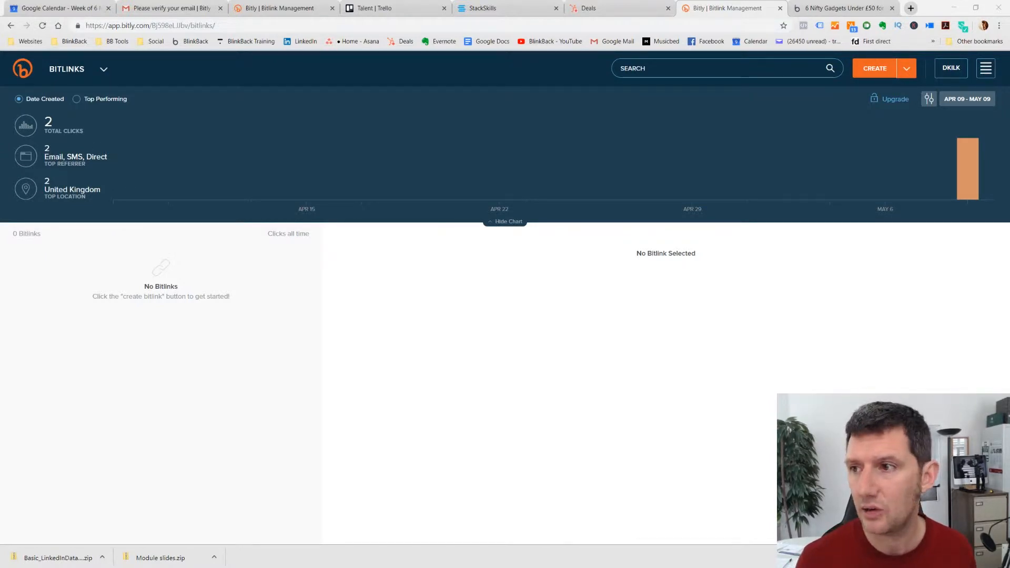
# Start a new Bitlink and bring up the BlinkBack gadgets article with its address selected
pyautogui.click(872, 68)
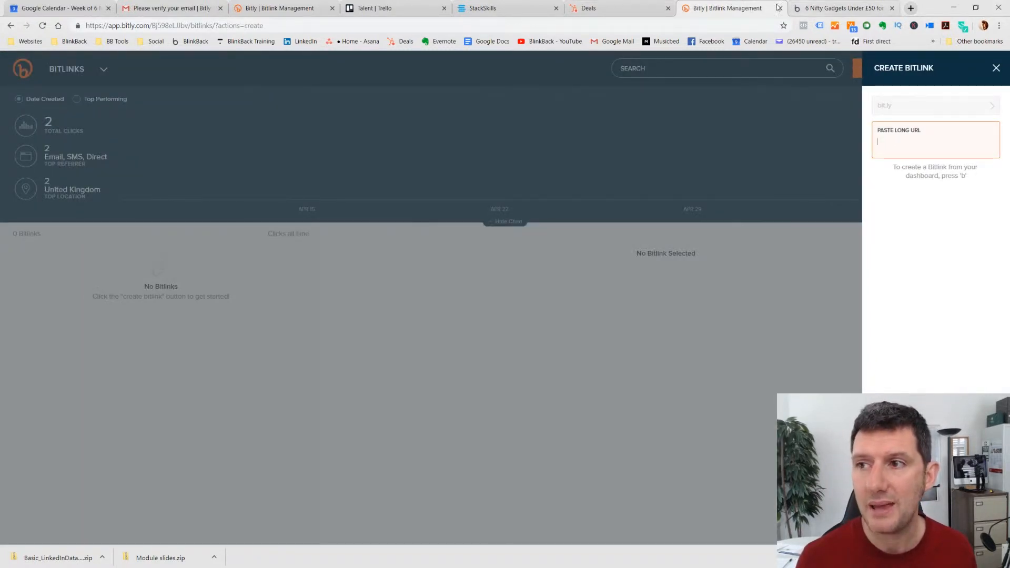
pyautogui.click(821, 8)
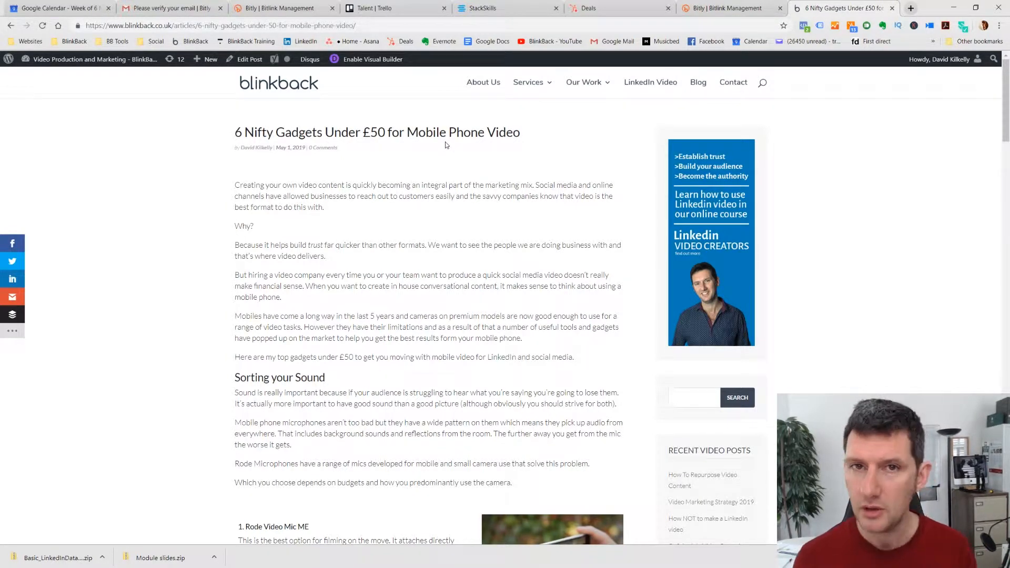
pyautogui.click(376, 24)
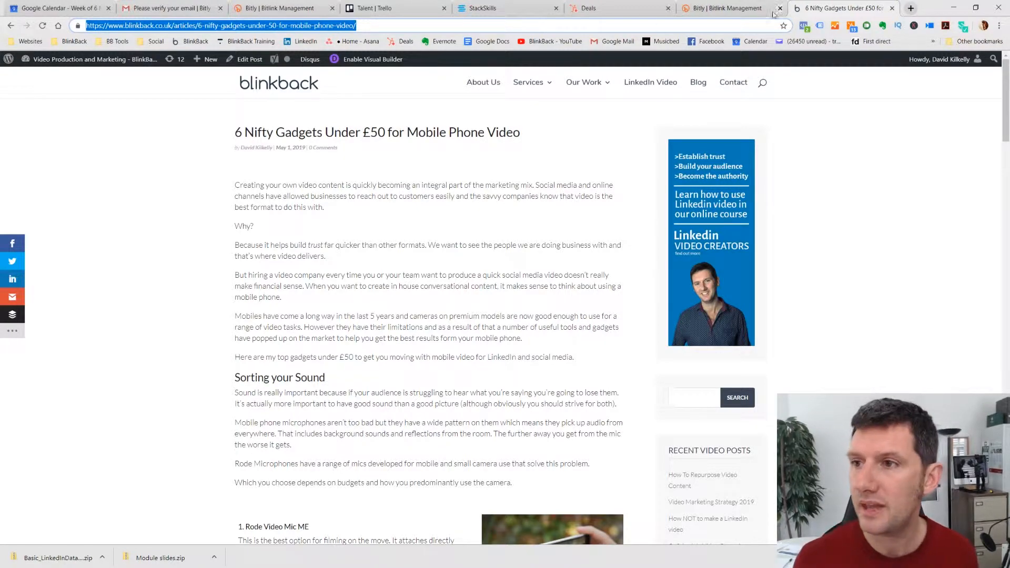
pyautogui.click(723, 7)
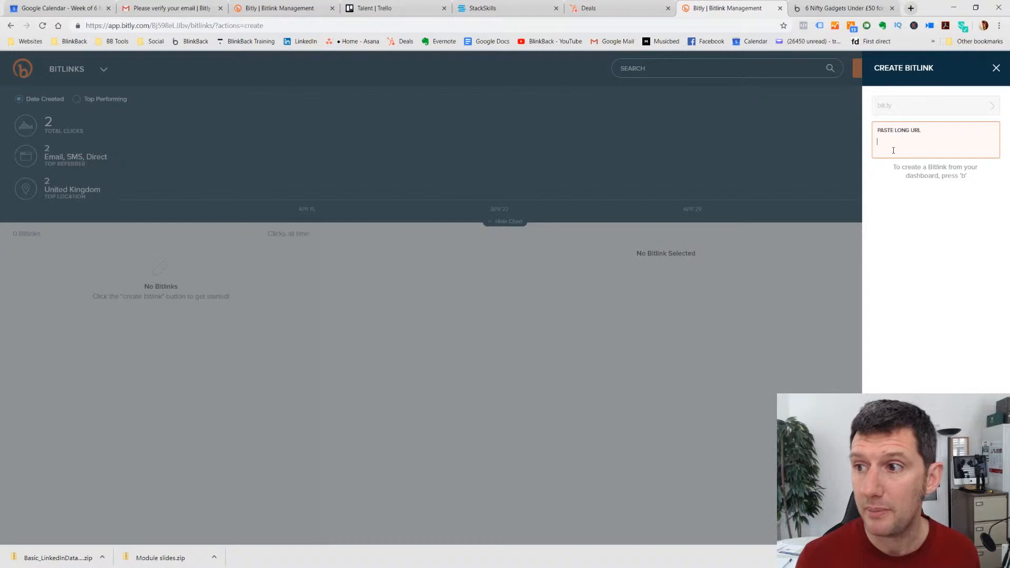
pyautogui.click(854, 8)
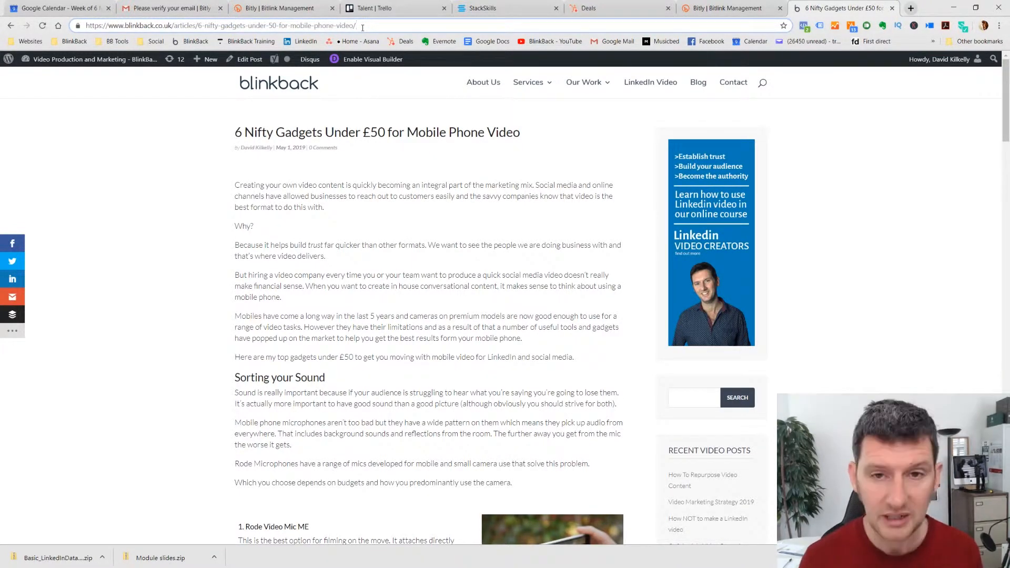
pyautogui.write('#')
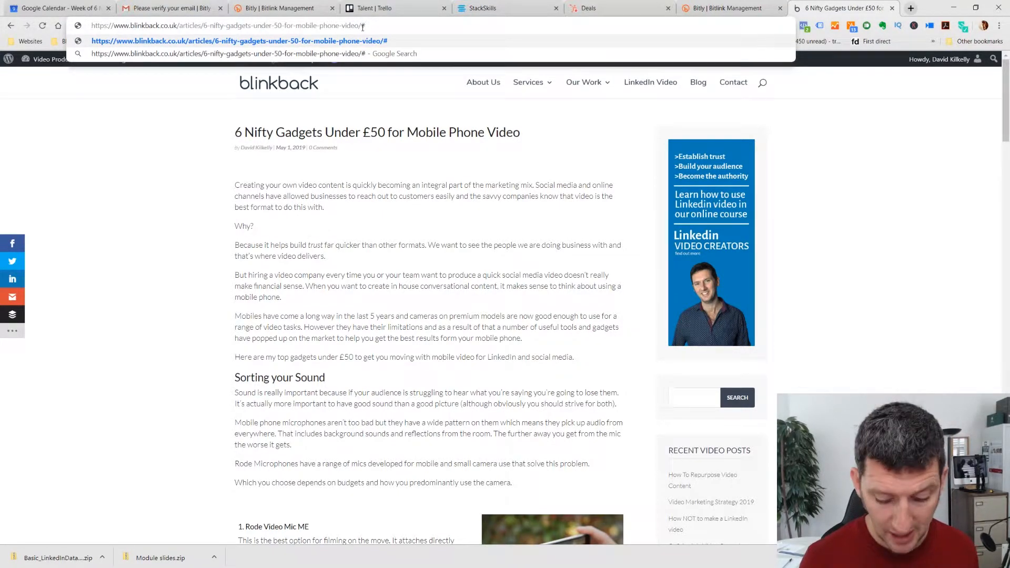
pyautogui.write('li')
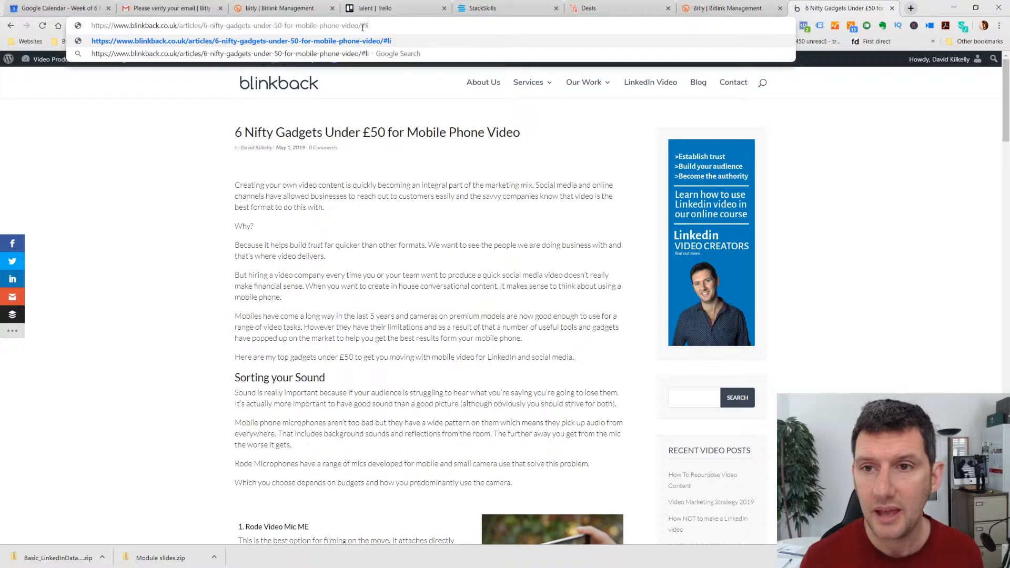
# Copy the #li-tagged article address and return to Bitly's create-link form
pyautogui.moveTo(376, 27); pyautogui.dragTo(67, 26)
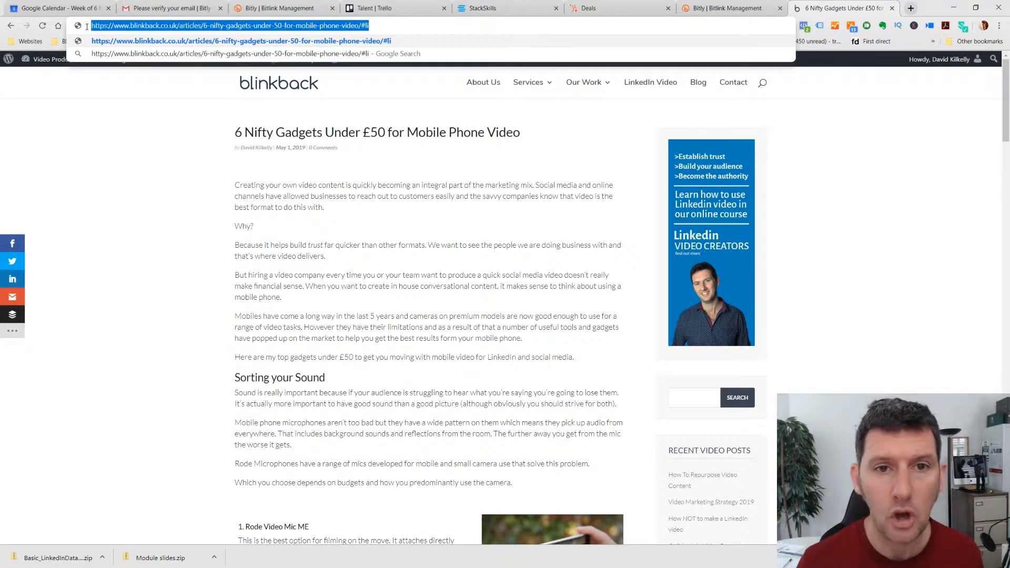
pyautogui.hotkey('ctrl', 'c')
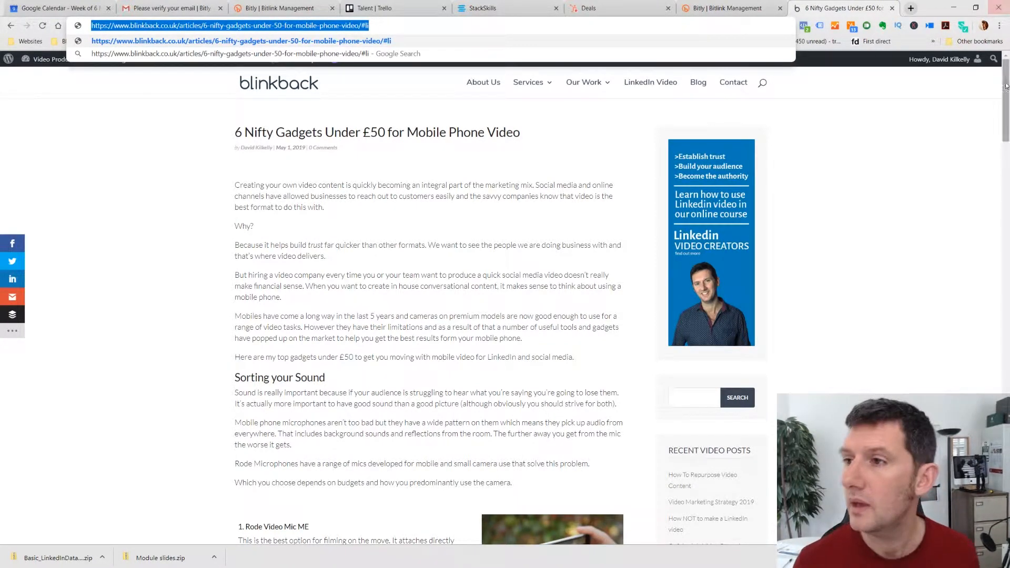
pyautogui.click(727, 8)
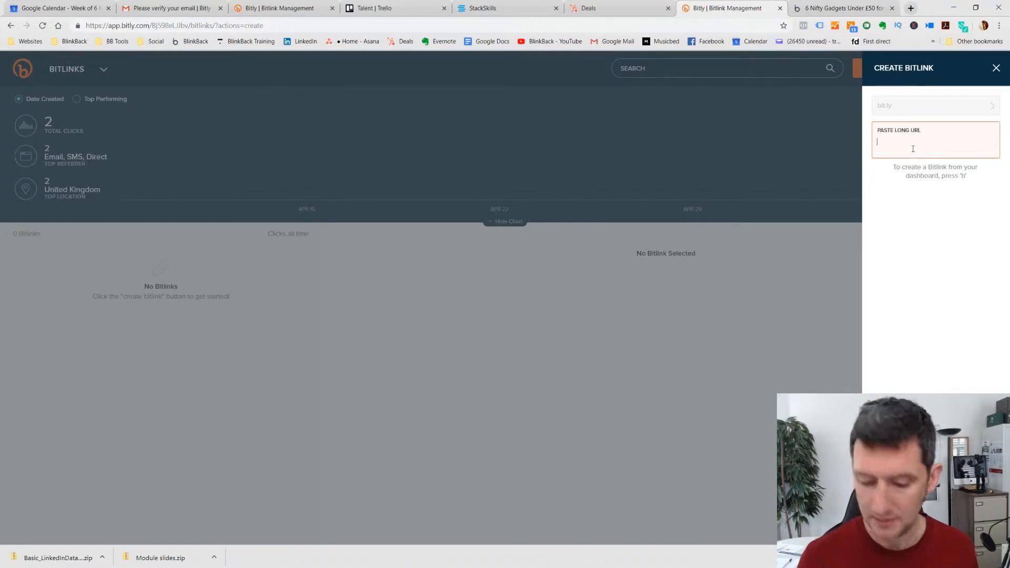
# Shorten the #li article address into bit.ly/2VT10EP titled '6 Nifty - Linkedin'
pyautogui.hotkey('ctrl', 'v')
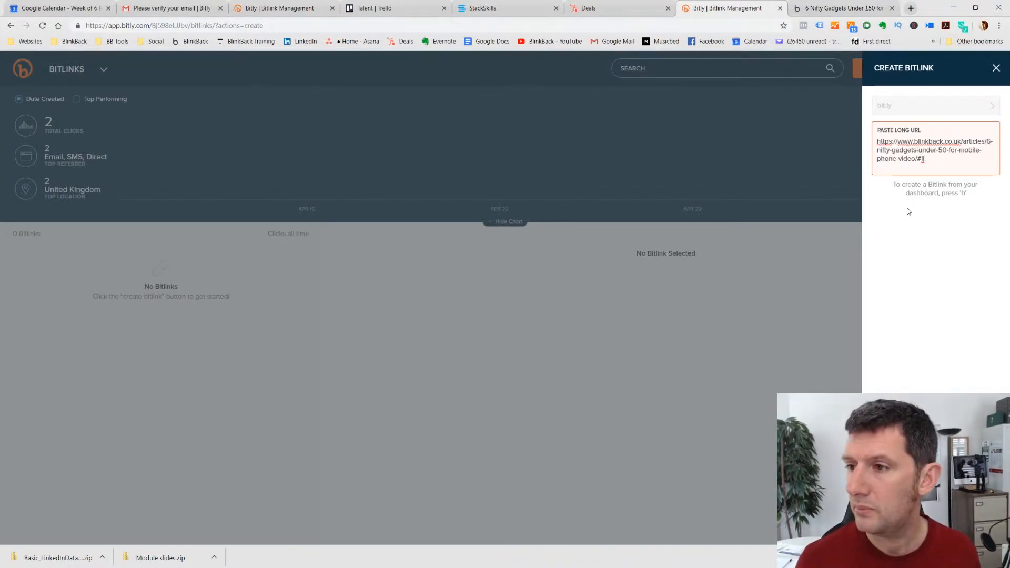
pyautogui.press('Return')
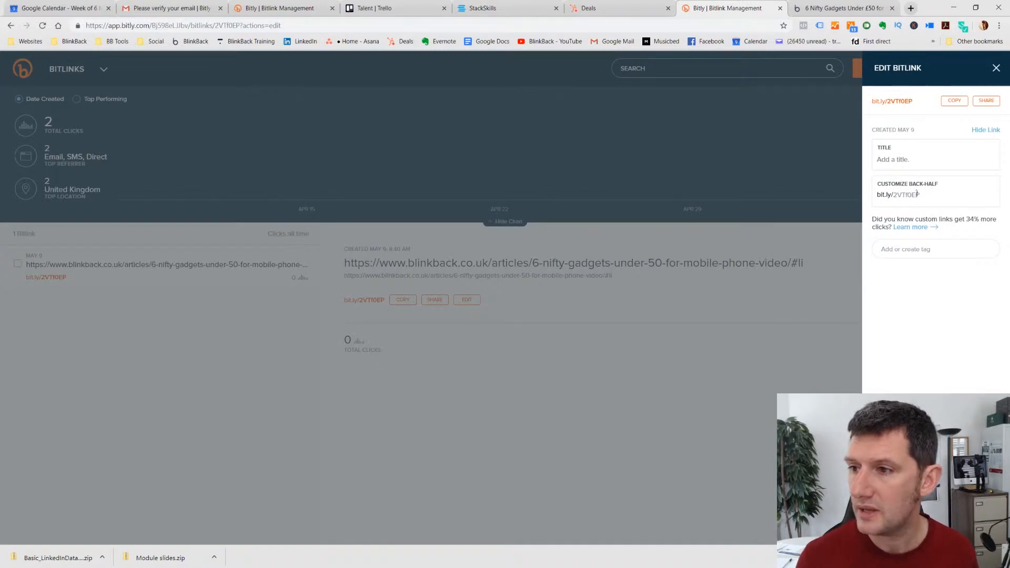
pyautogui.click(906, 160)
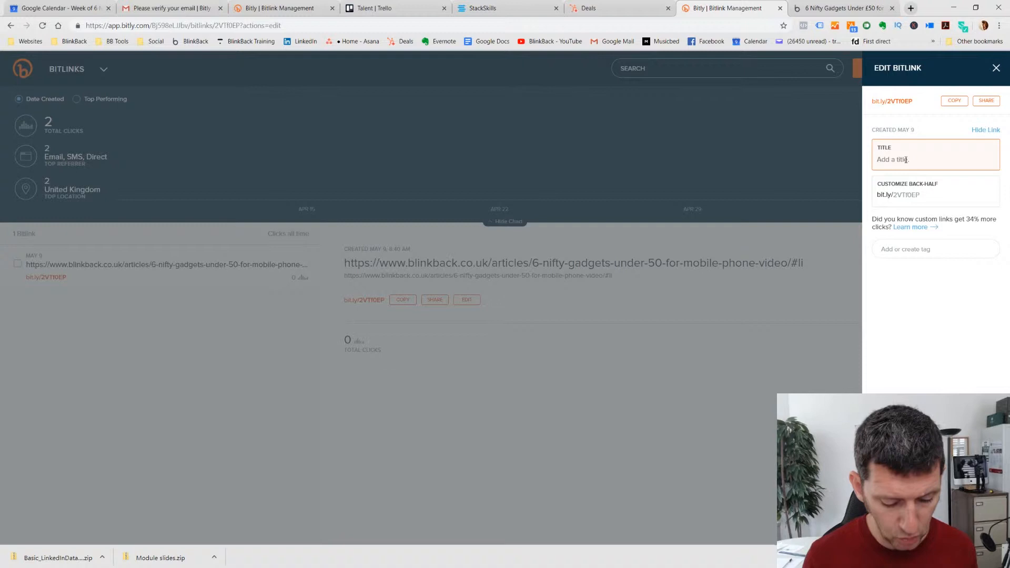
pyautogui.write('6')
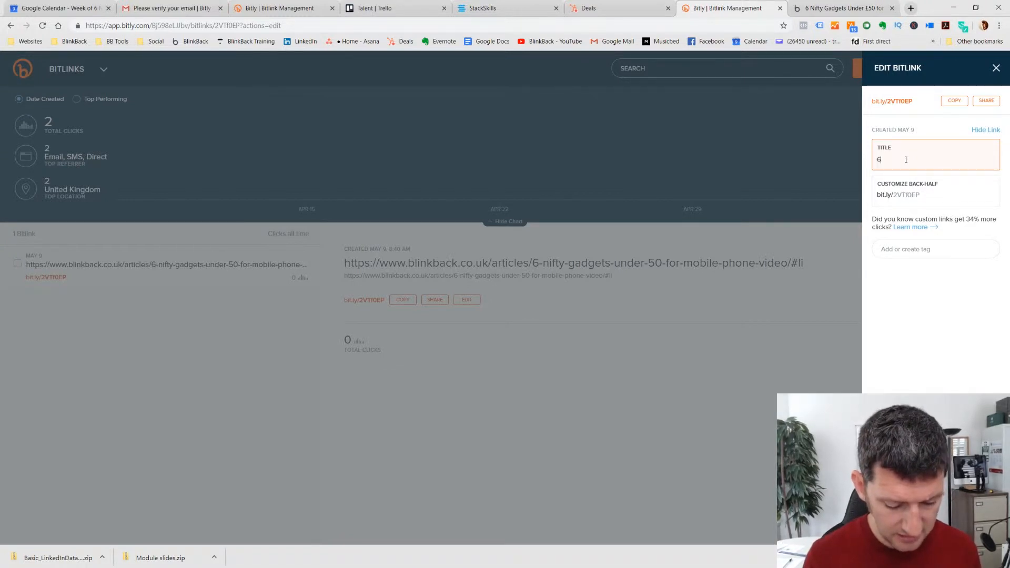
pyautogui.write(' Nifty - Linke')
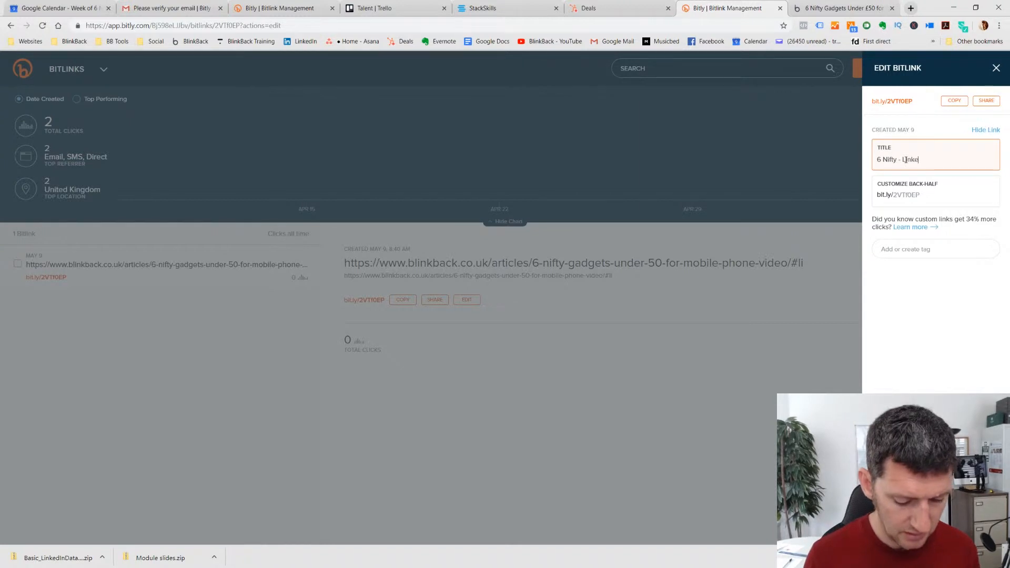
pyautogui.write('din')
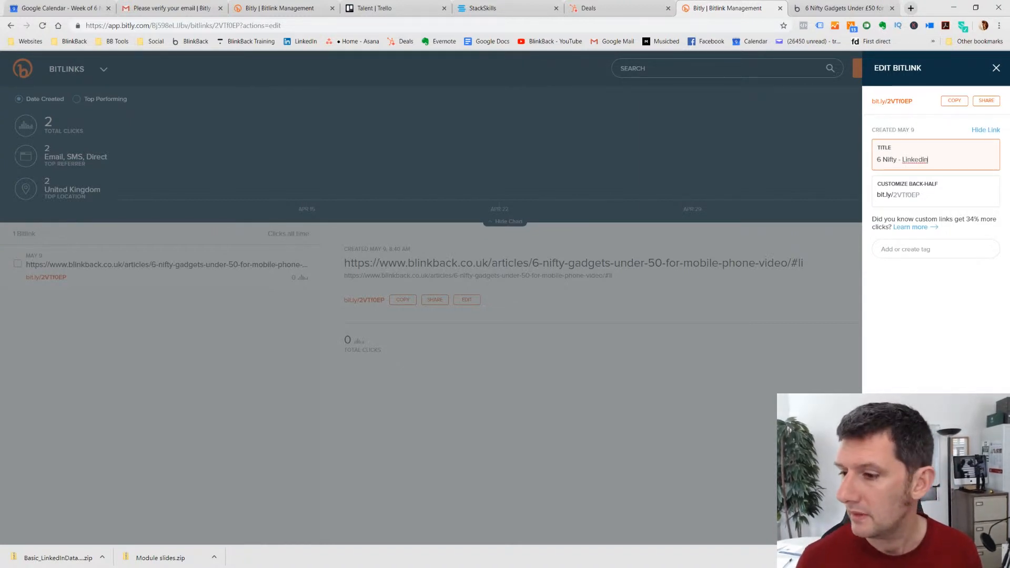
pyautogui.press('Return')
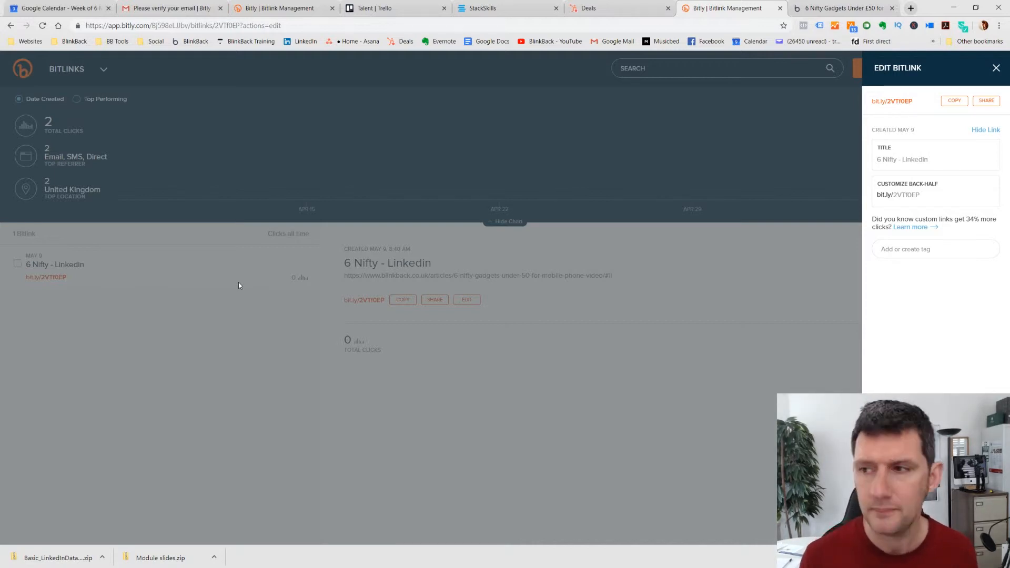
pyautogui.click(135, 342)
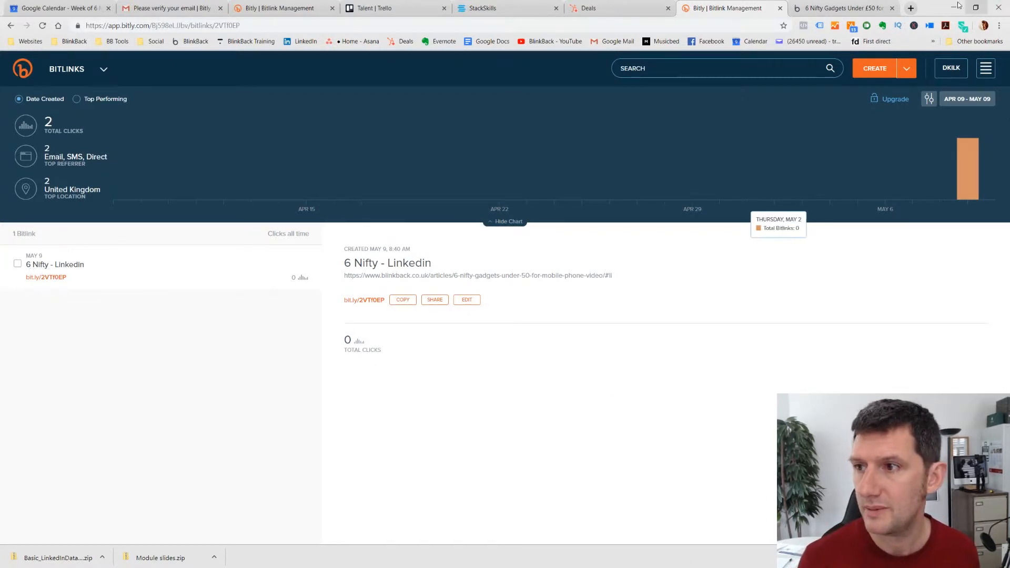
# Change the article address tag from #li to #fb, select it, and return to Bitly
pyautogui.click(807, 11)
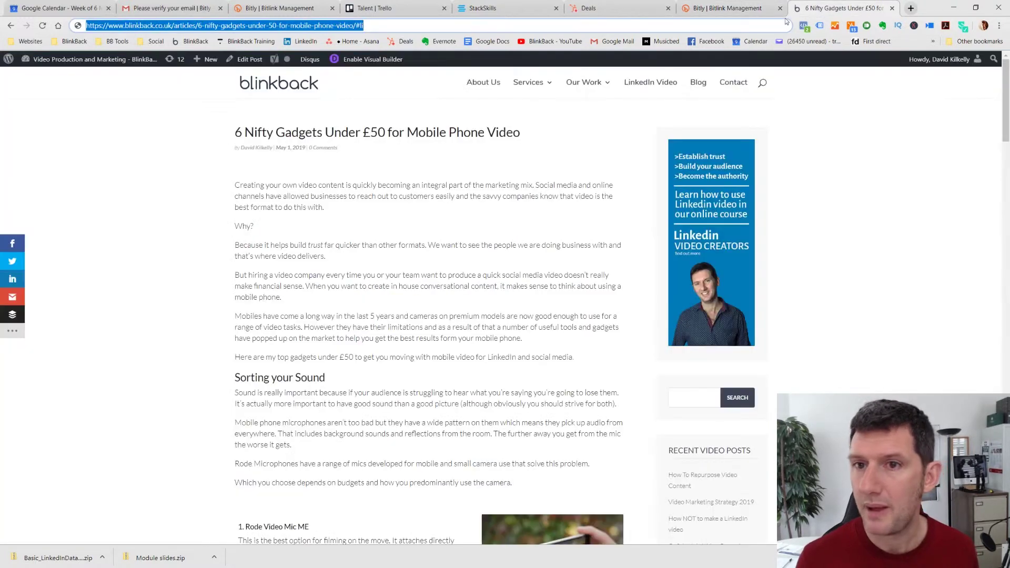
pyautogui.click(370, 25)
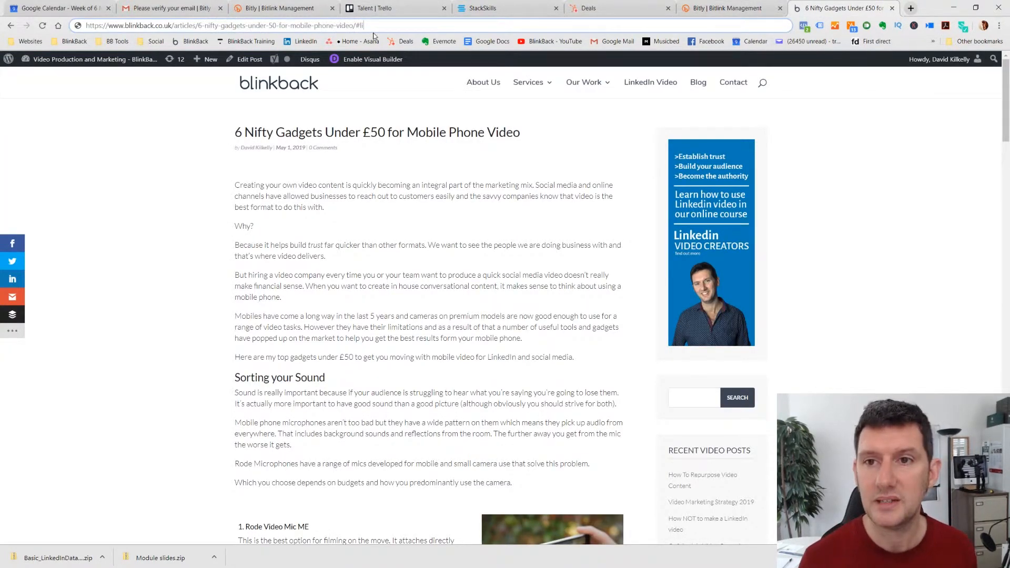
pyautogui.press('BackSpace')
pyautogui.press('BackSpace')
pyautogui.write('fb')
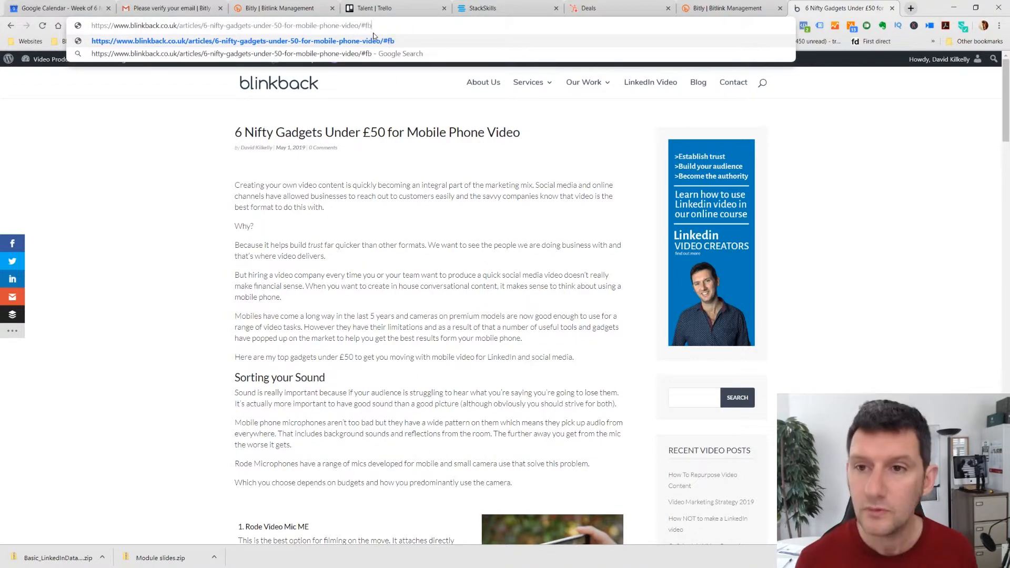
pyautogui.hotkey('ctrl', 'a')
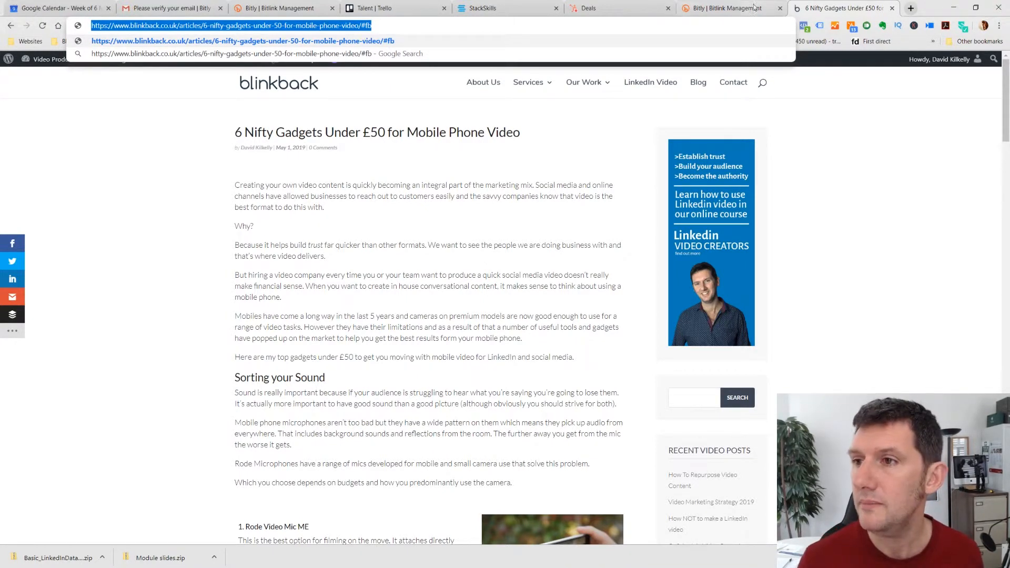
pyautogui.click(726, 8)
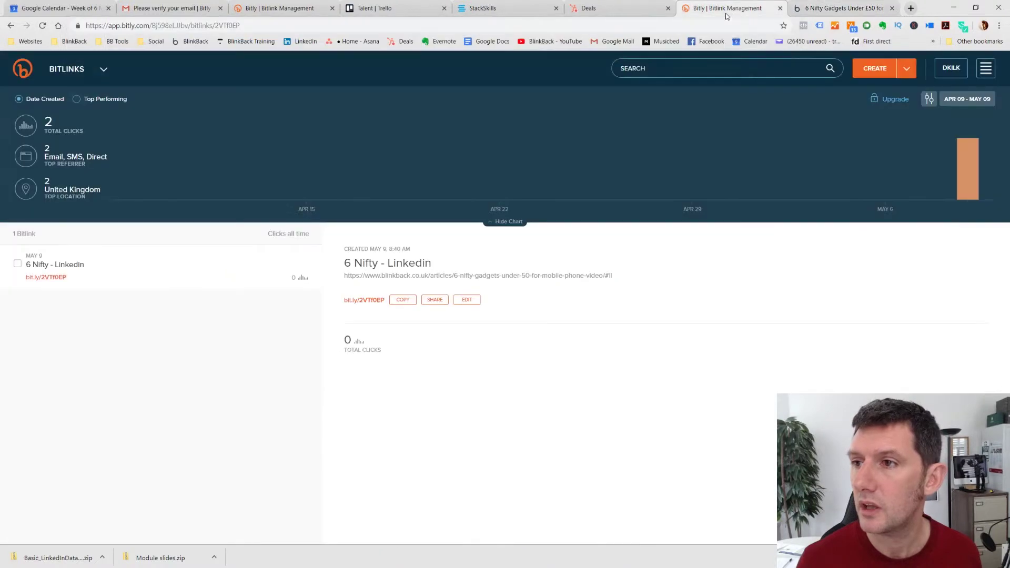
# Shorten the #fb article address into a second Bitlink and begin titling it
pyautogui.click(875, 68)
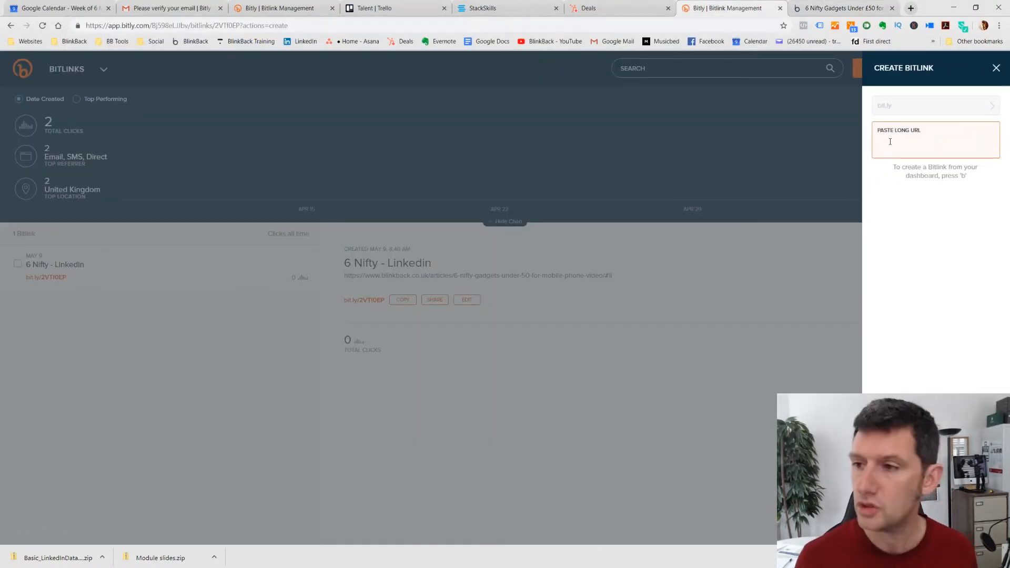
pyautogui.hotkey('ctrl', 'v')
pyautogui.press('Return')
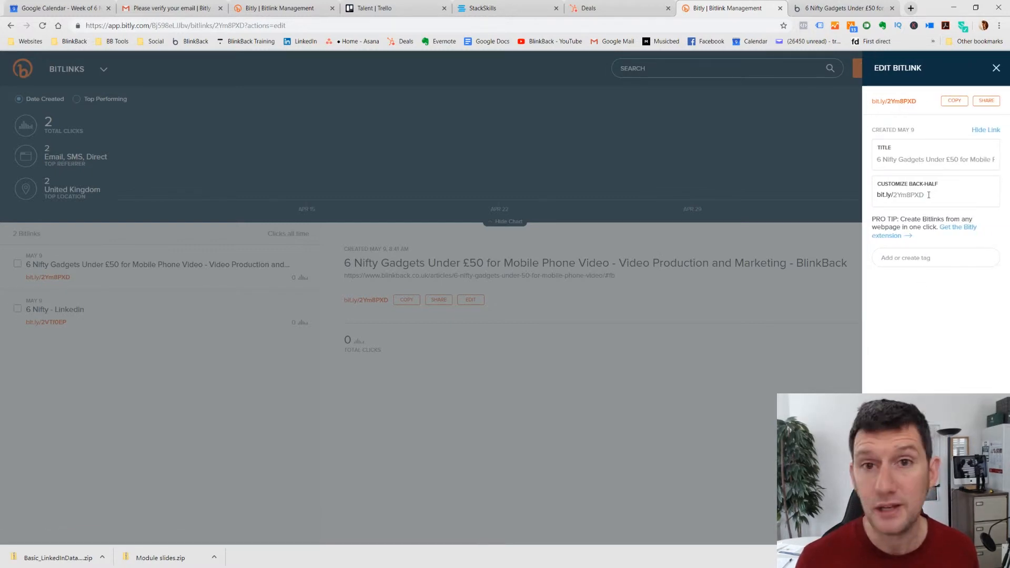
pyautogui.click(900, 160)
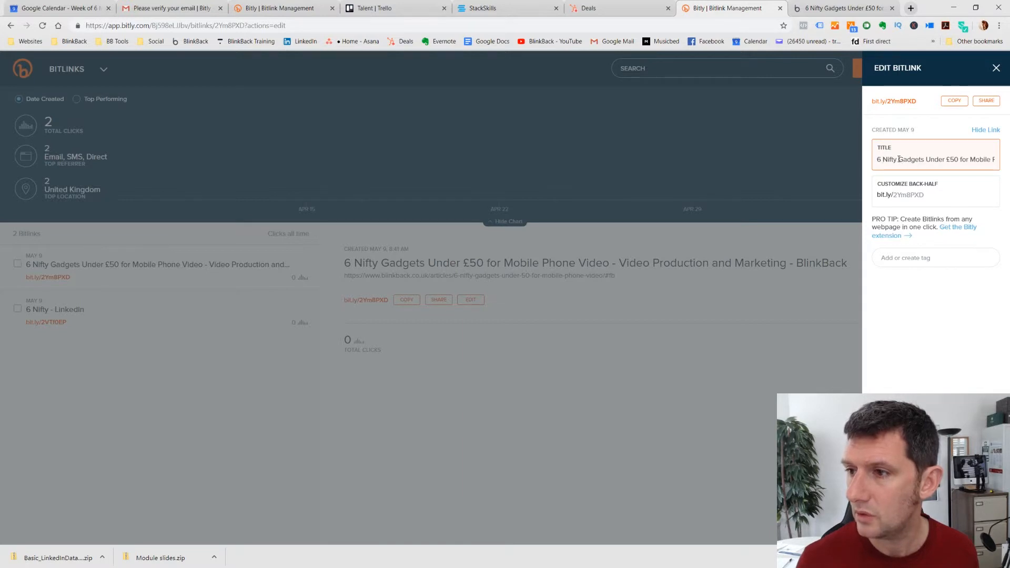
pyautogui.moveTo(910, 160); pyautogui.dragTo(1007, 160)
pyautogui.write('-')
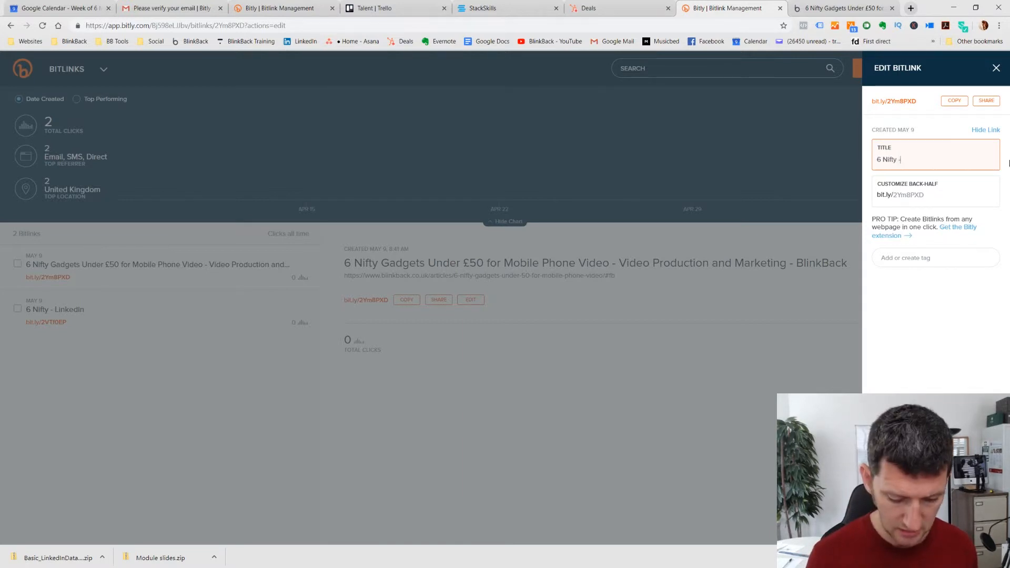
pyautogui.write(' Facebook')
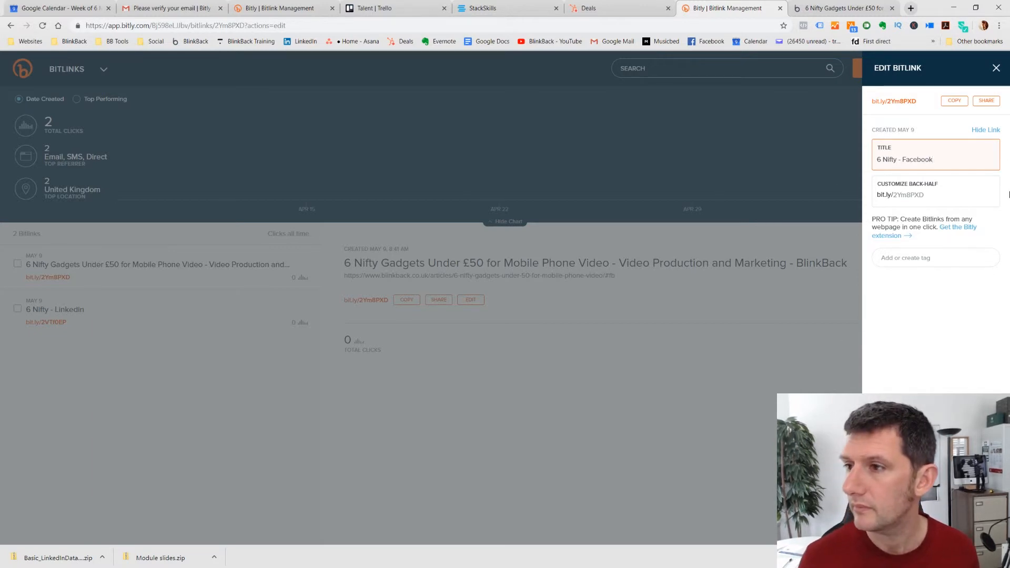
# Save the '6 Nifty - Facebook' title and copy the '6 Nifty - Linkedin' short link
pyautogui.press('Return')
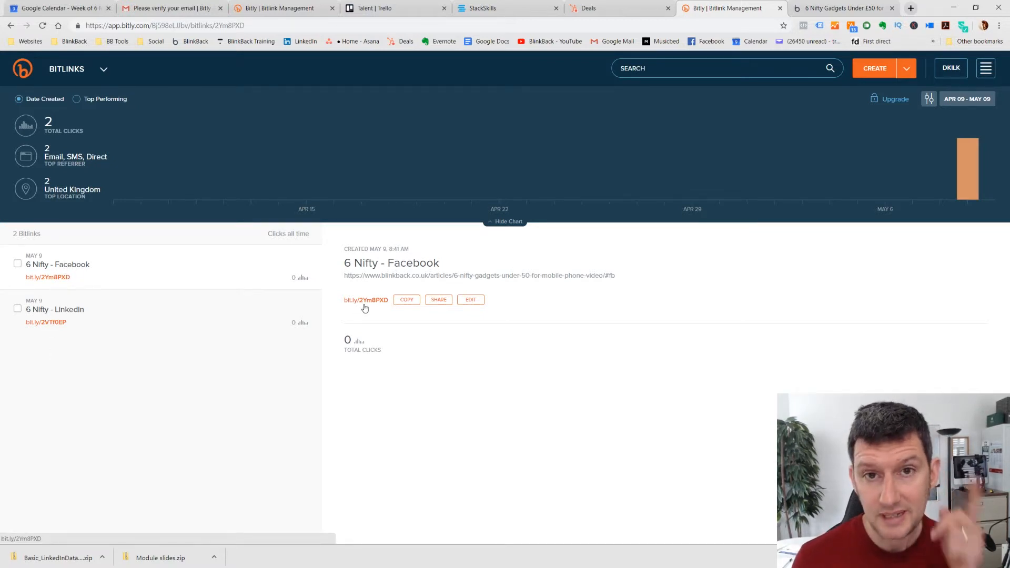
pyautogui.click(87, 320)
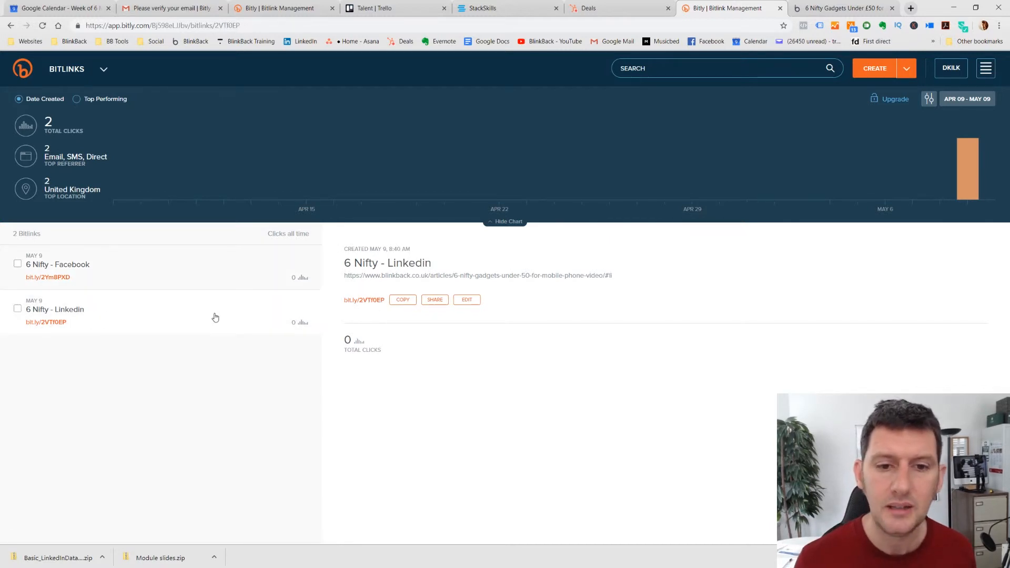
pyautogui.click(404, 301)
pyautogui.moveTo(840, 8)
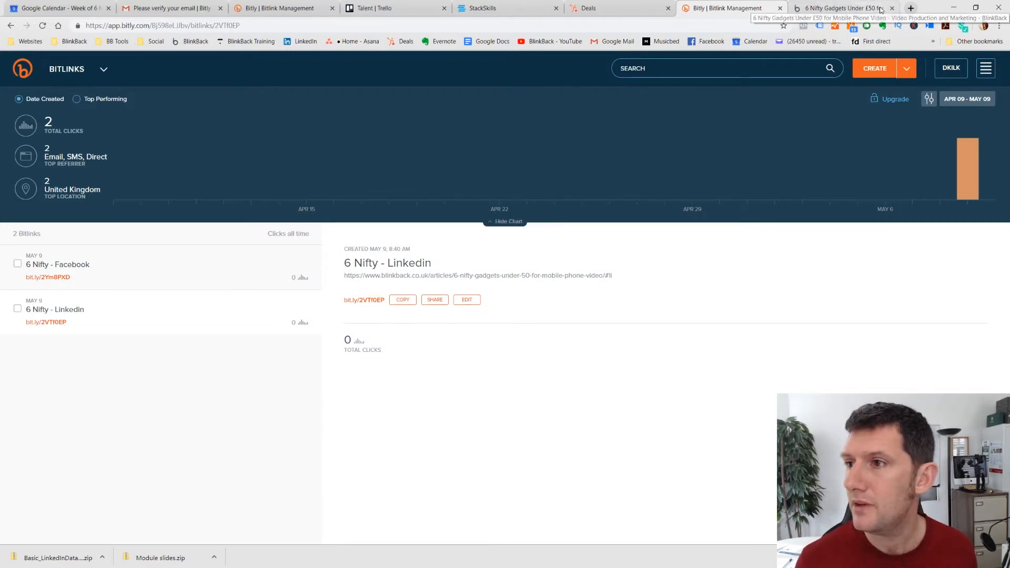
# Visit bit.ly/2VT10EP in a new tab to reach the article, then return to Bitly
pyautogui.click(911, 8)
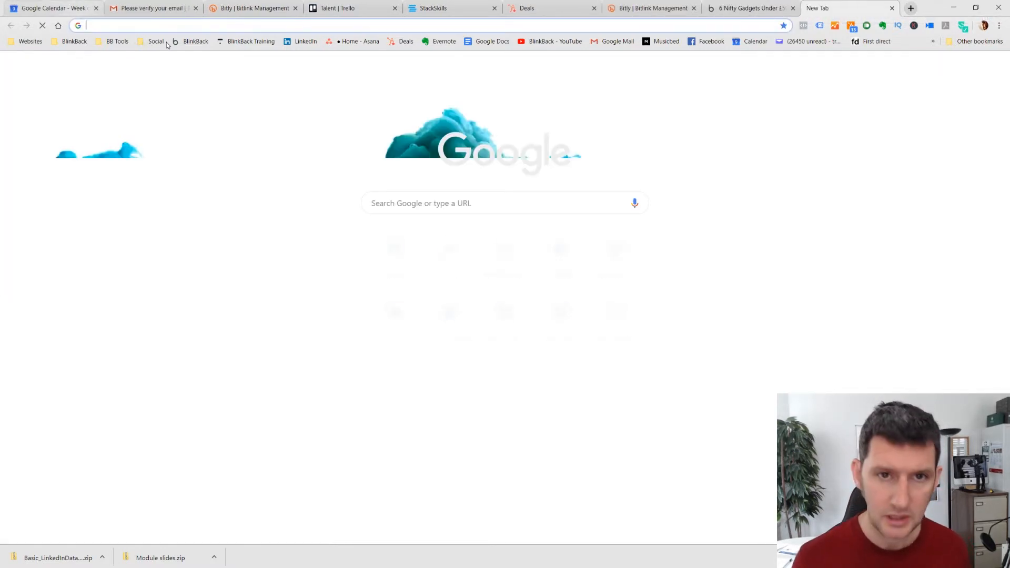
pyautogui.write('http://bit.ly/2VTf0EP')
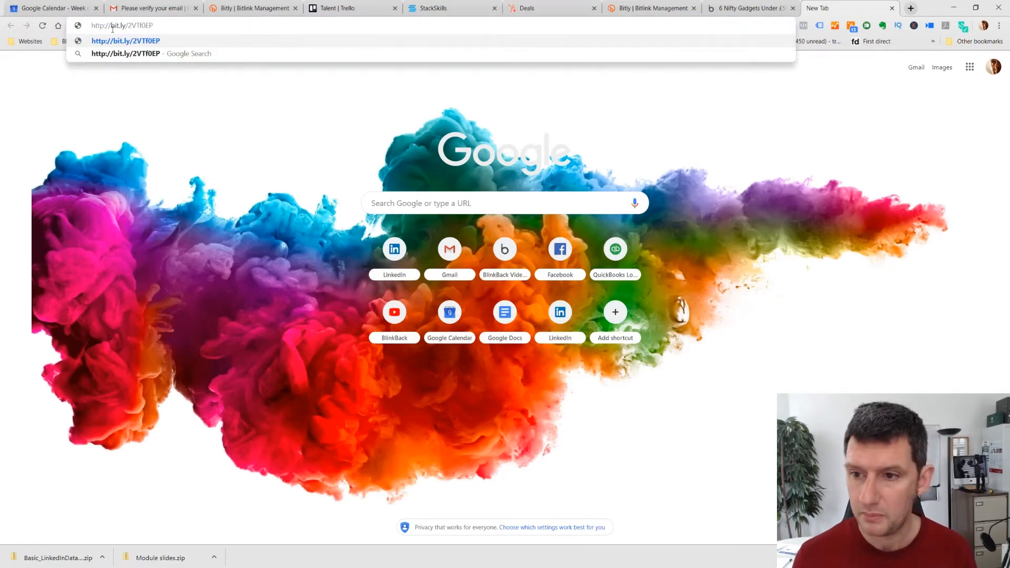
pyautogui.press('Return')
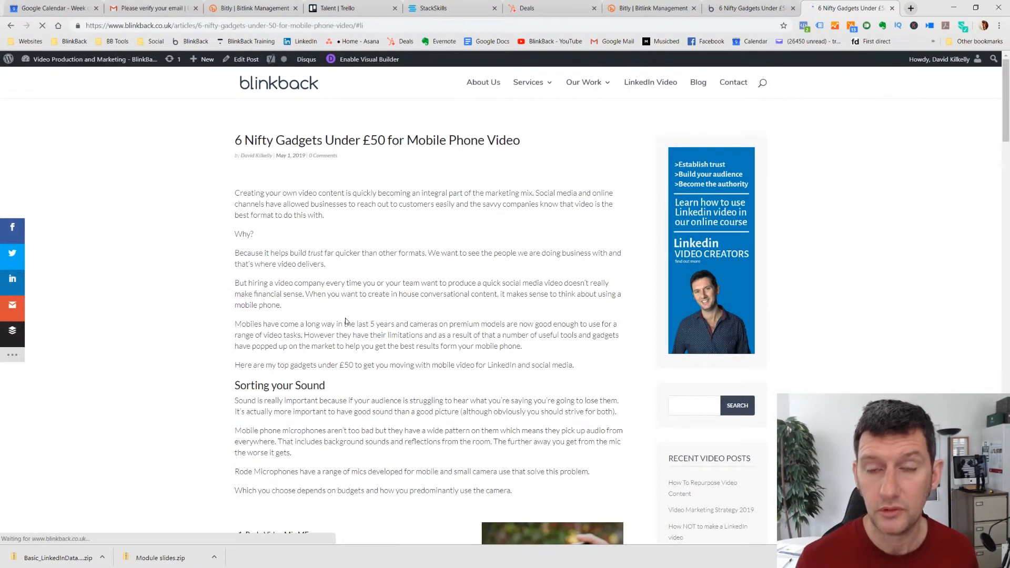
pyautogui.click(636, 8)
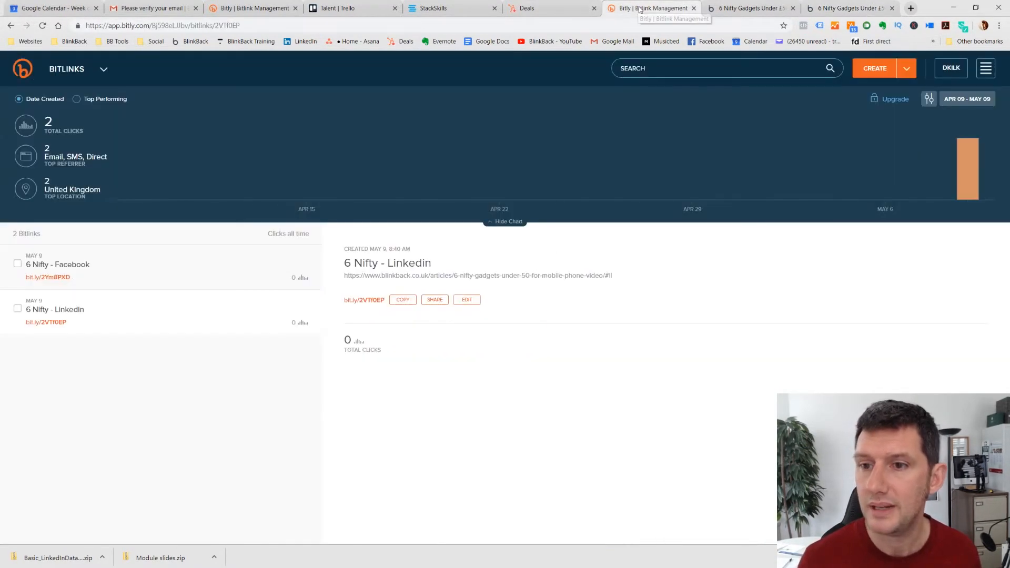
# Reload the Bitly dashboard so the Linkedin link records its first click
pyautogui.click(42, 25)
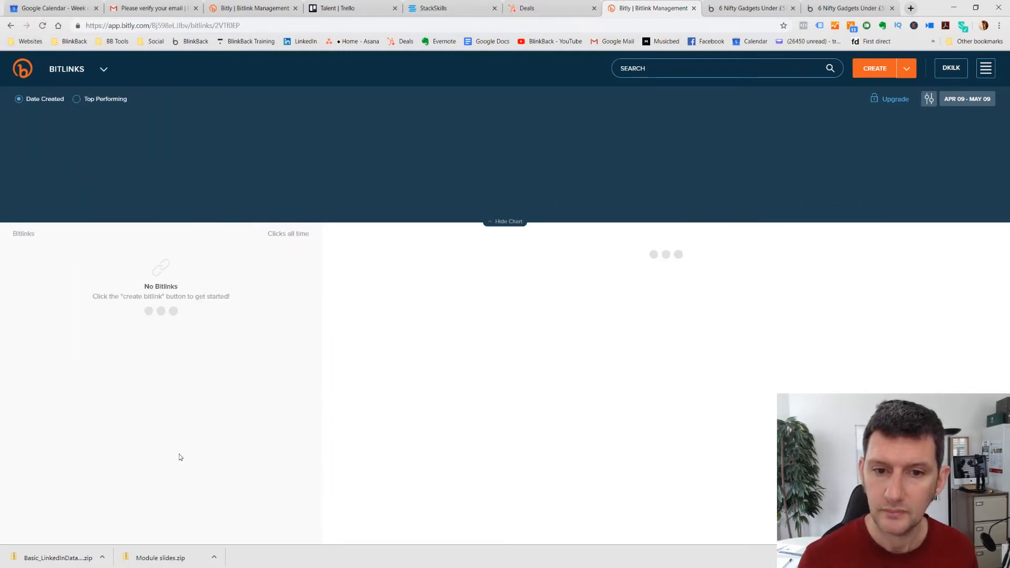